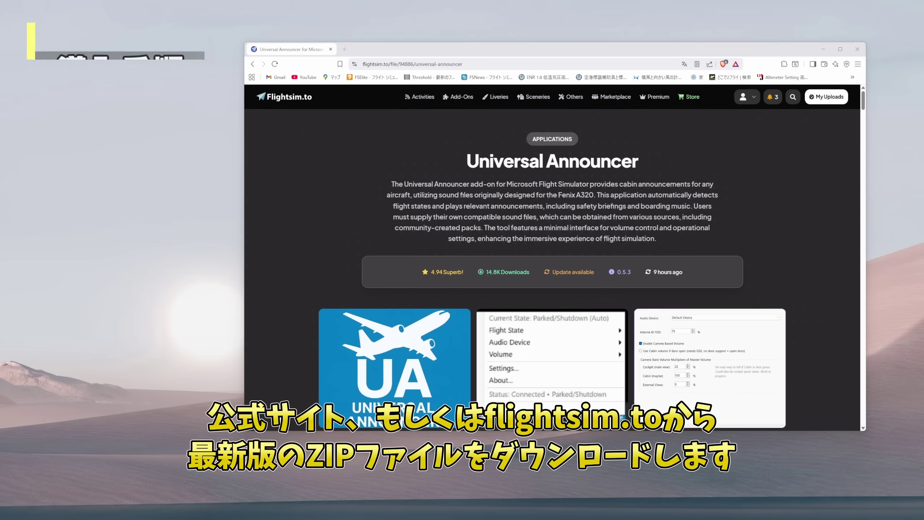
- Look over the Universal Announcer download page, then copy the downloaded UniversalAnnouncer-v0-5-3 folder from the desktop to drive D:
scroll(639, 345, "down", 5)
scroll(640, 345, "down", 3)
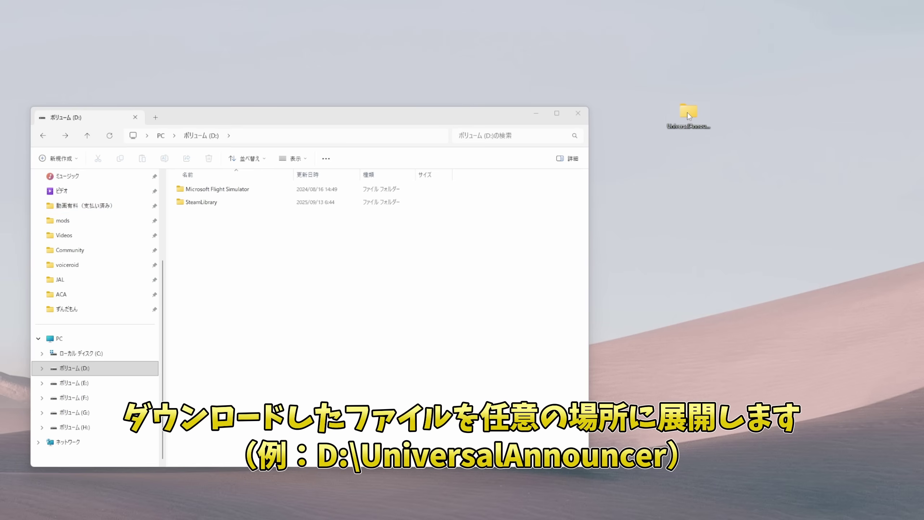
left_click_drag(687, 116, 295, 283)
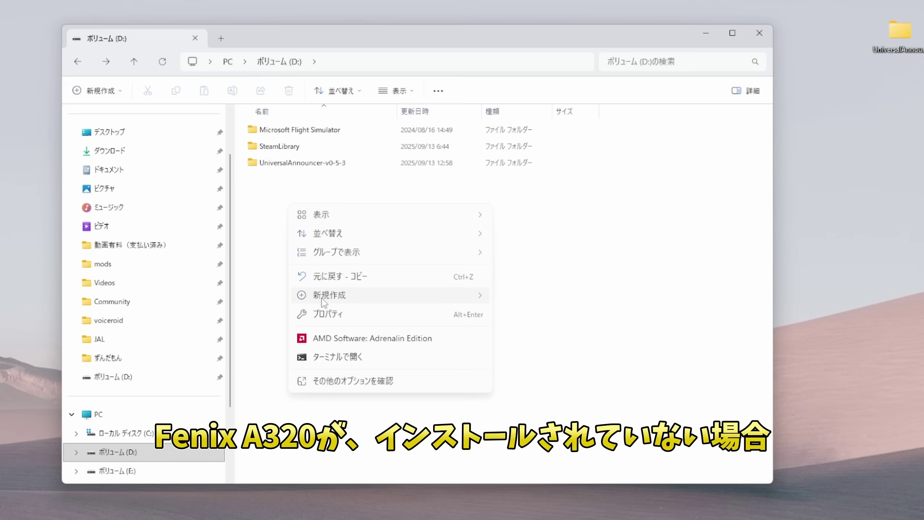
- Create a new folder named Announcements at the root of drive D:
mouse_move(323, 302)
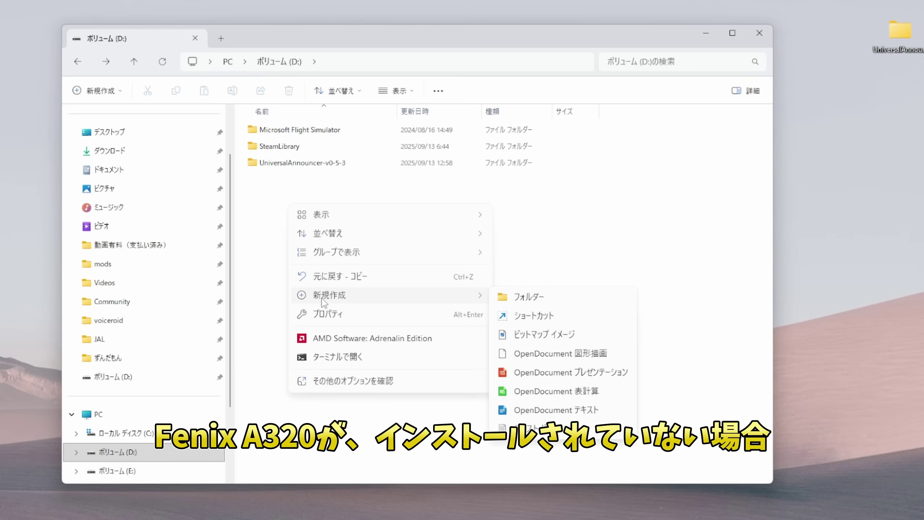
left_click(539, 304)
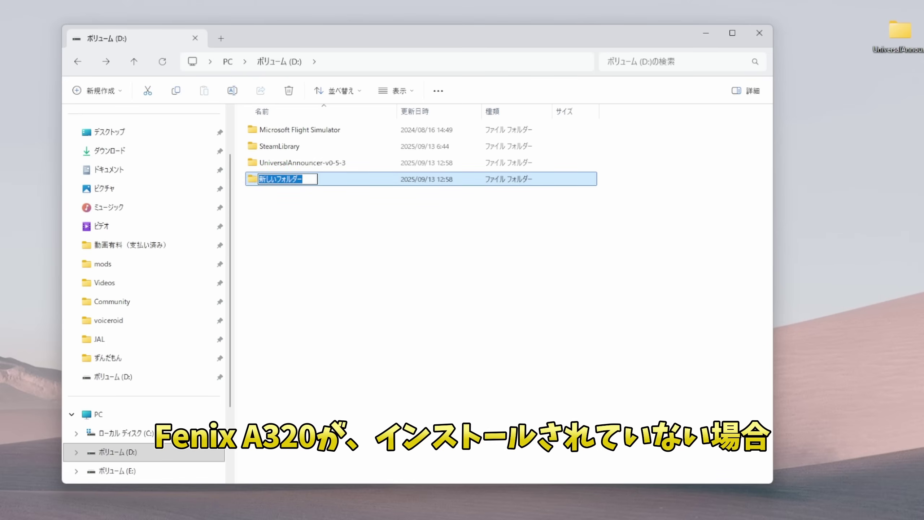
type("Announcements")
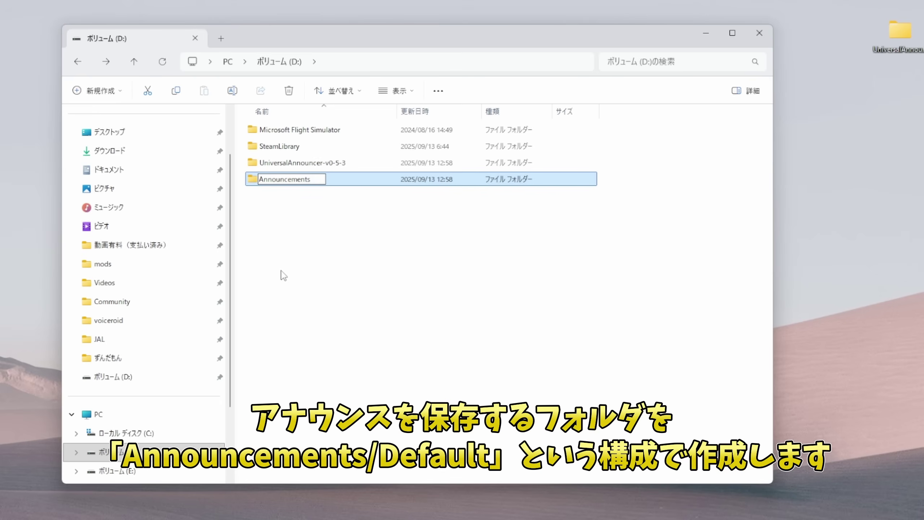
left_click(283, 275)
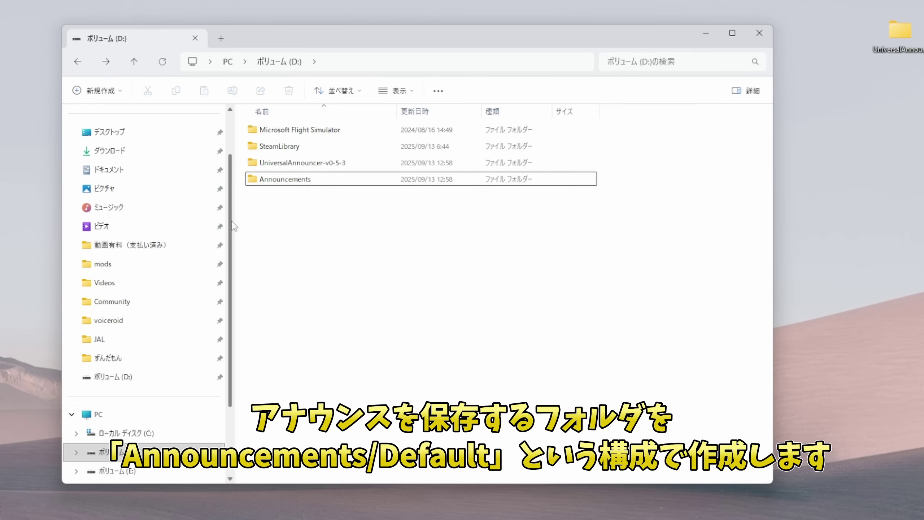
- Create a Default subfolder inside Announcements and copy the .ogg sound files from the kai folder into it
double_click(327, 179)
right_click(407, 206)
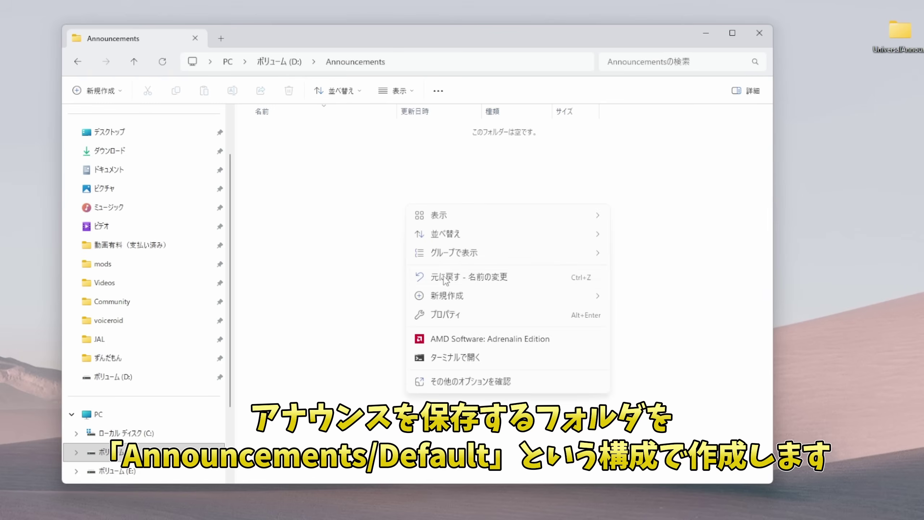
mouse_move(445, 297)
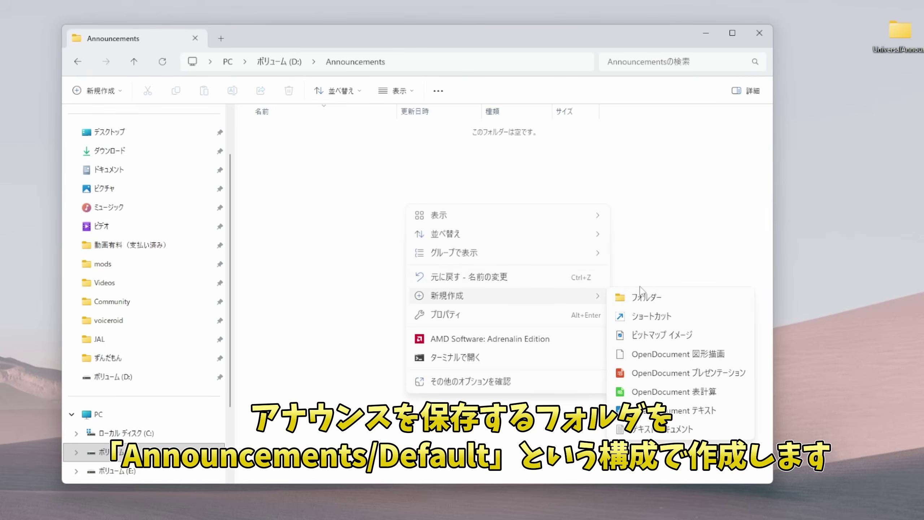
left_click(641, 297)
type("Default")
left_click(286, 137)
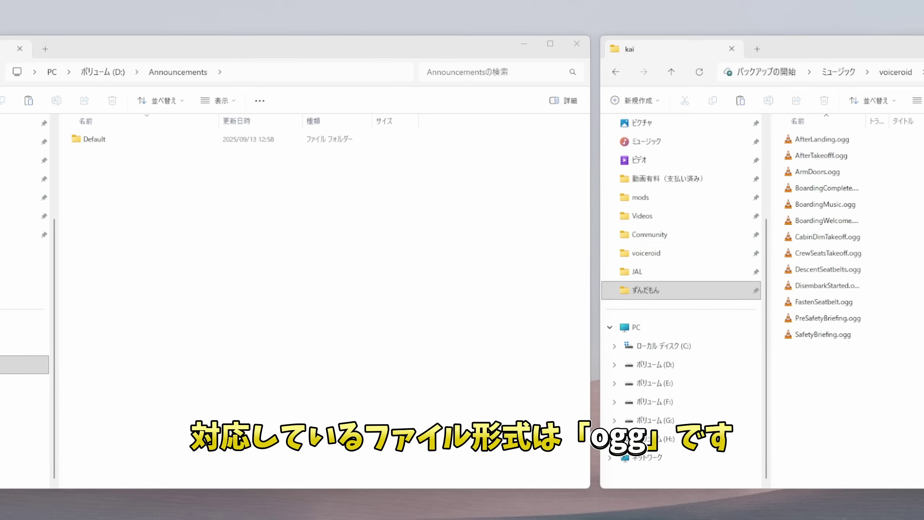
left_click_drag(920, 375, 94, 145)
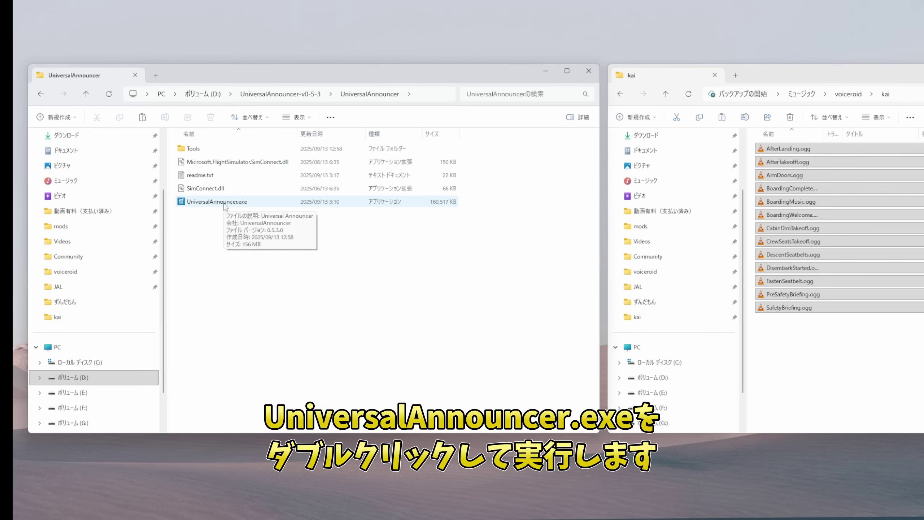
- Launch UniversalAnnouncer.exe and complete the initial setup with D:\Announcements as the announcements folder
double_click(224, 203)
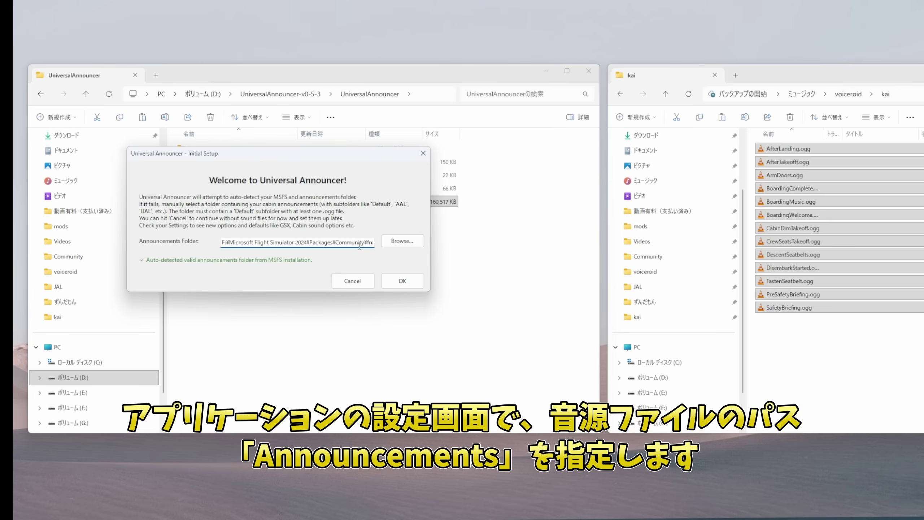
left_click(398, 243)
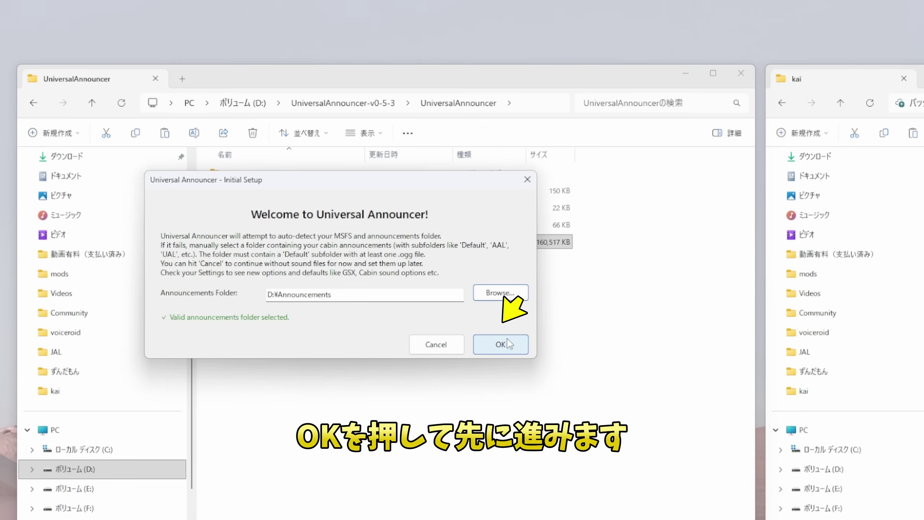
left_click(508, 340)
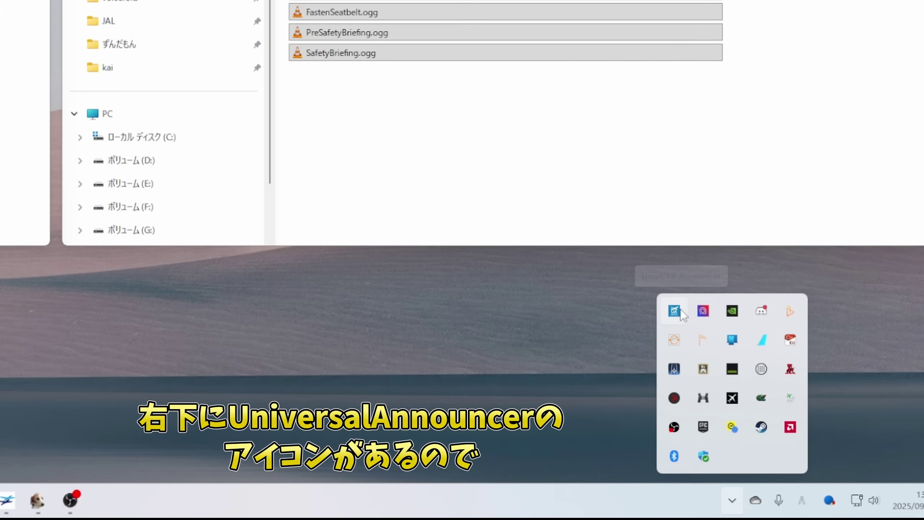
- Open the Universal Announcer settings and preview the AfterLanding sound file of the Default airline
right_click(679, 311)
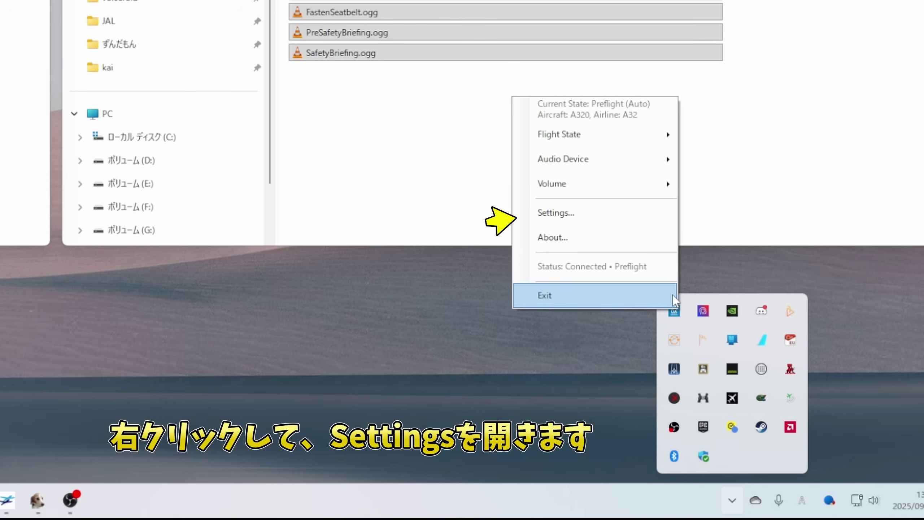
left_click(632, 217)
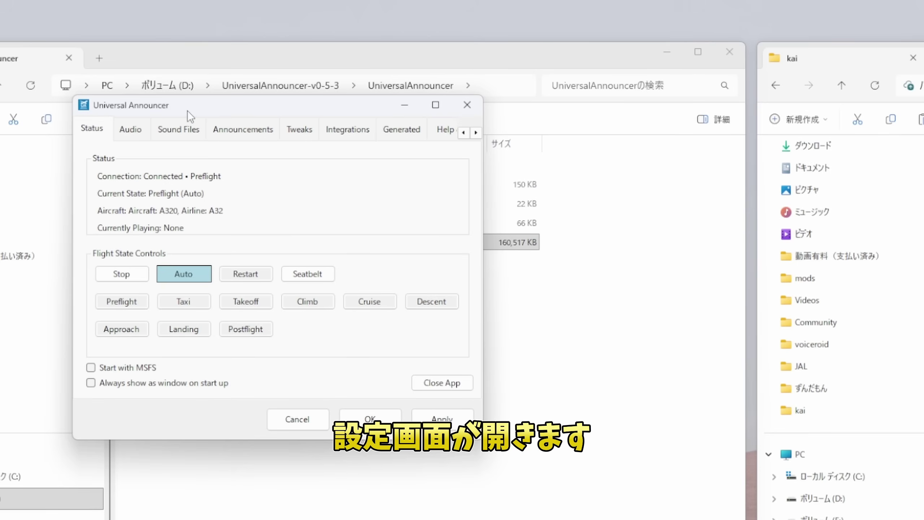
left_click(178, 129)
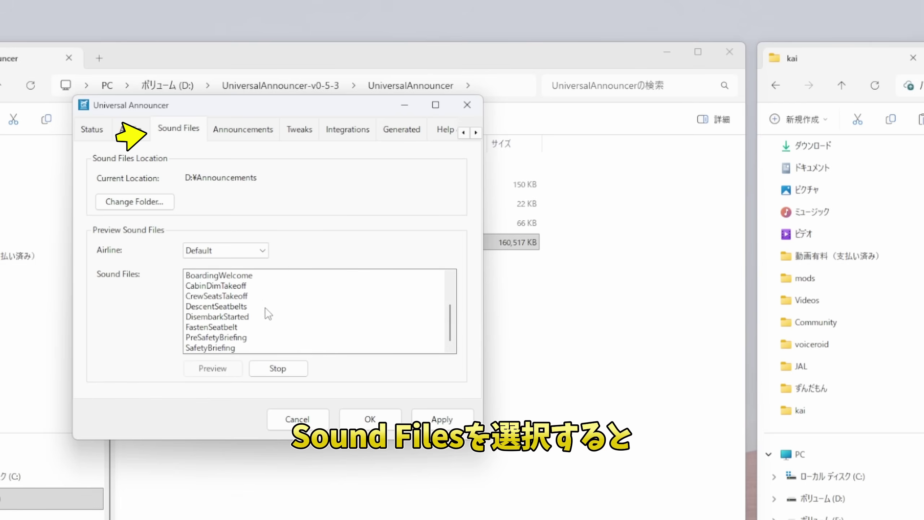
left_click_drag(451, 315, 451, 290)
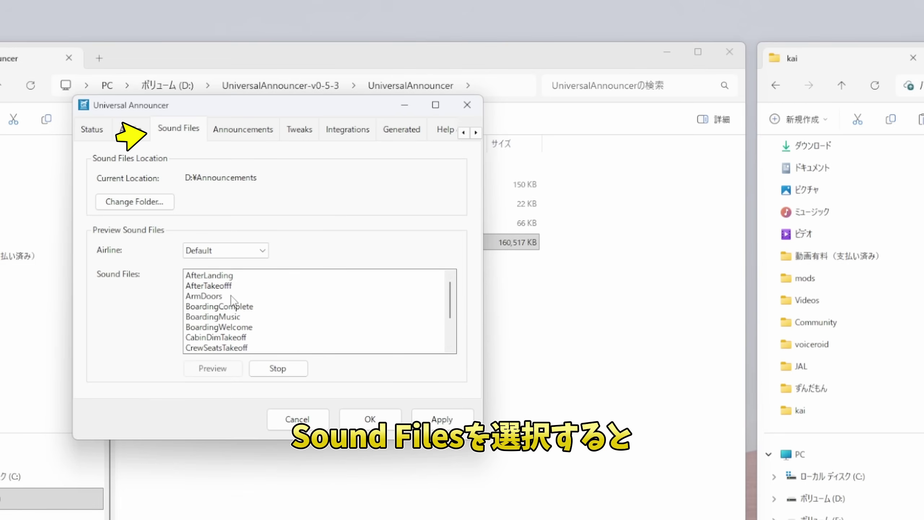
left_click(235, 276)
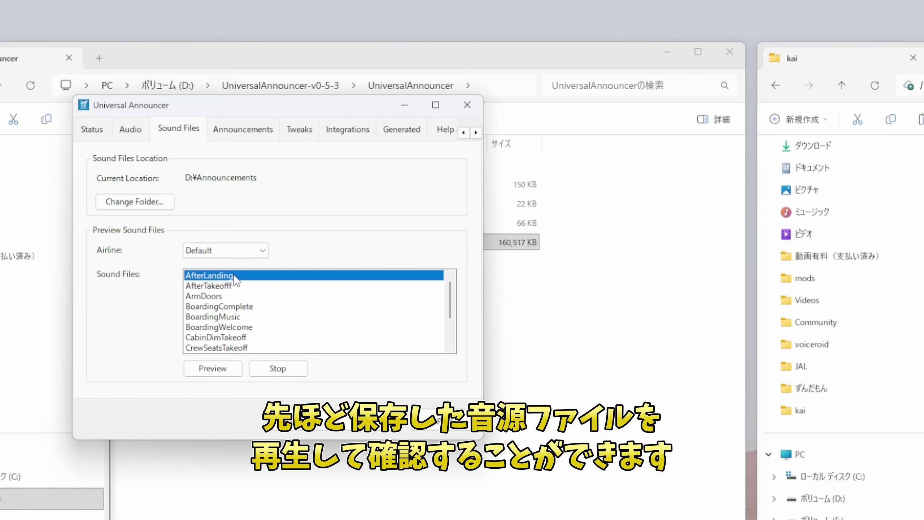
left_click(220, 367)
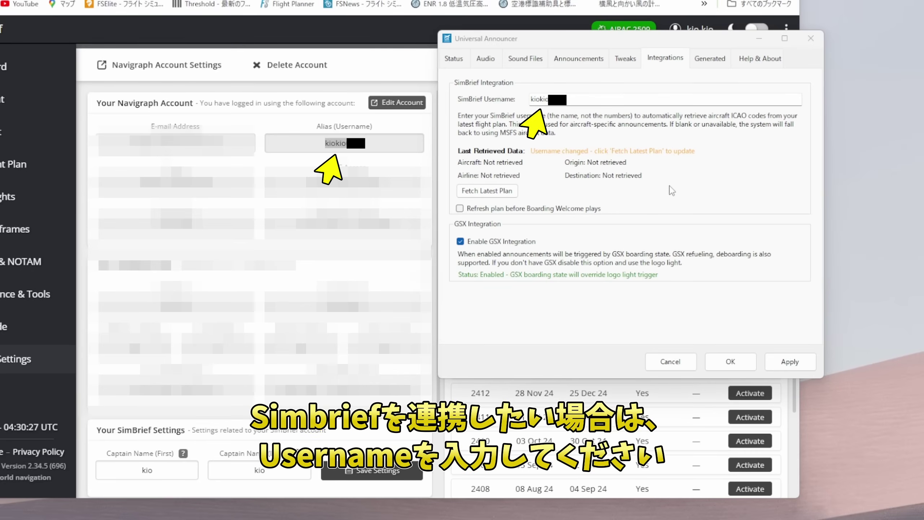
- Fetch the latest SimBrief flight plan, and choose Windows as the provider for generated announcements
left_click(492, 196)
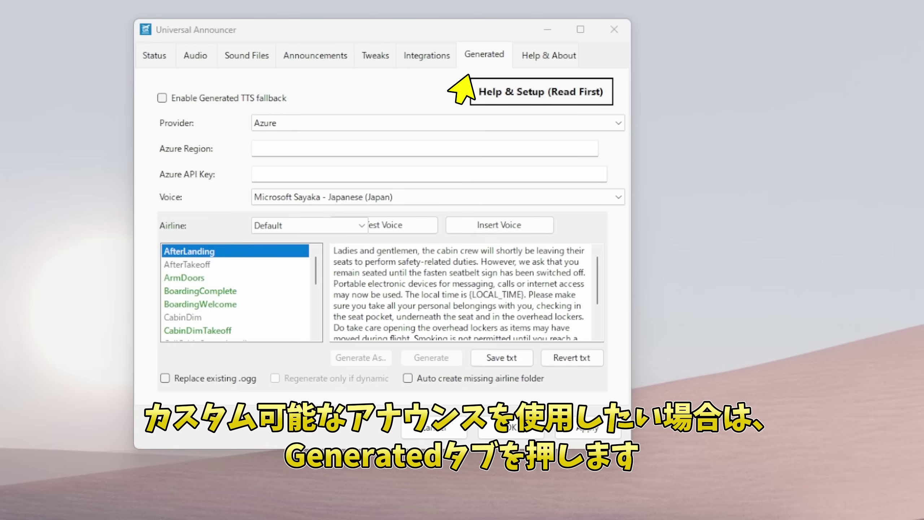
left_click(353, 126)
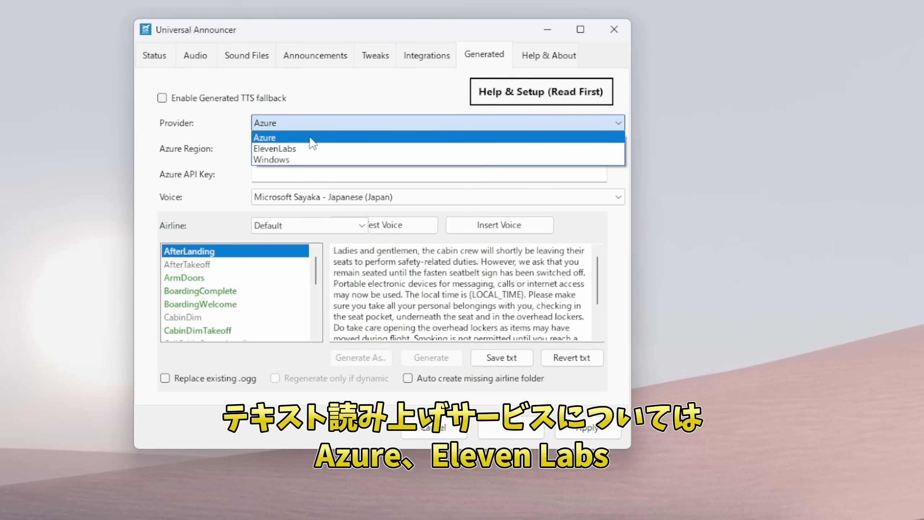
left_click(332, 161)
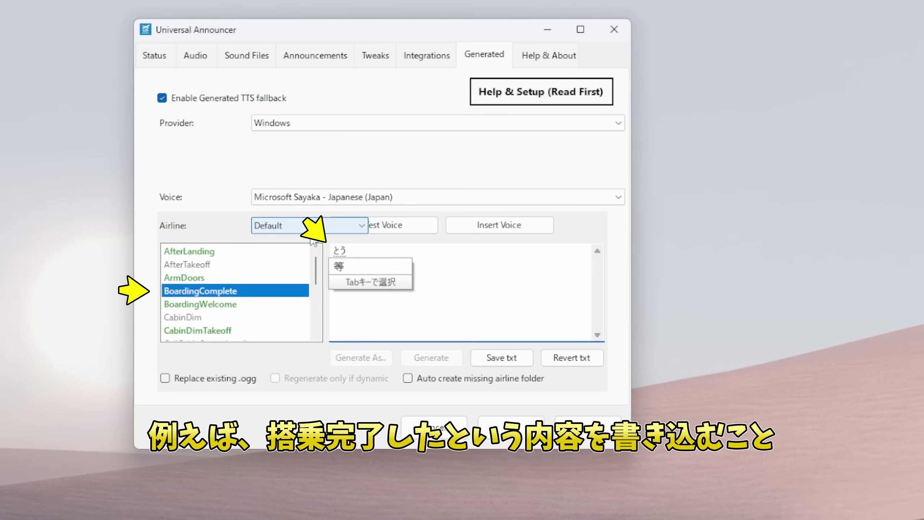
- Write 搭乗完了しました as the BoardingComplete announcement text and test it with the Microsoft Sayaka voice
type("搭乗")
key("Return")
type("k")
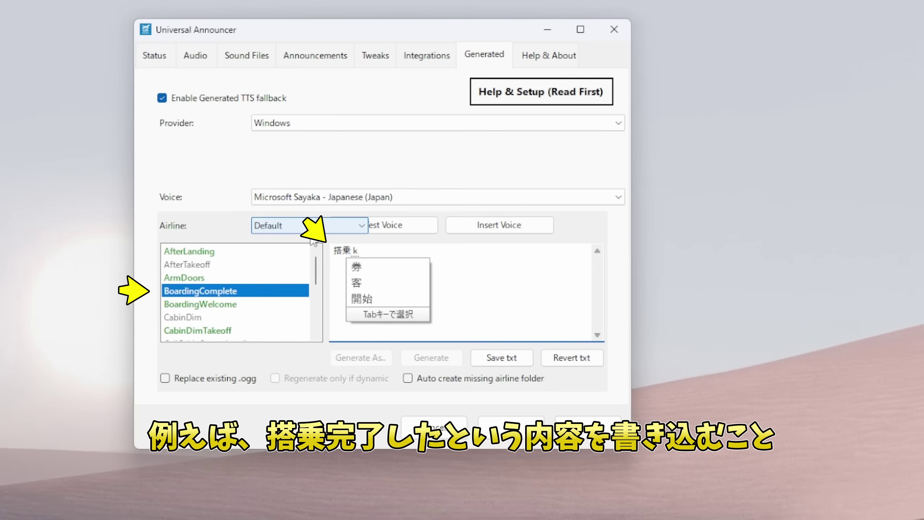
type("anryoushimasita")
key("space")
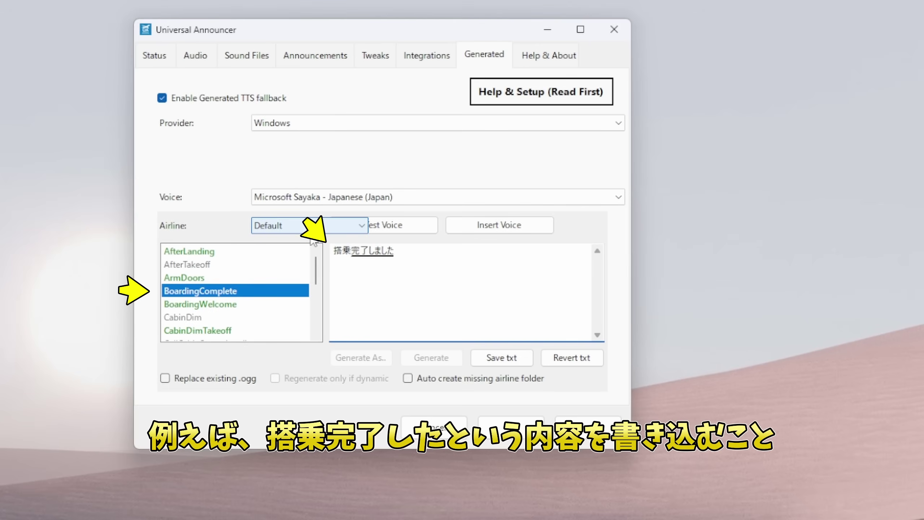
key("Return")
left_click(411, 231)
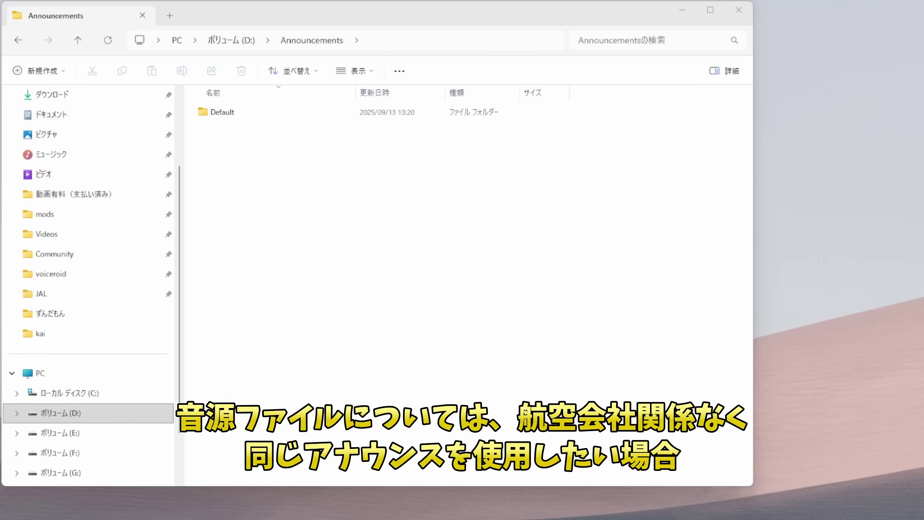
- Delete AfterLanding.txt and BoardingComplete.txt from the Default folder inside Announcements
double_click(319, 111)
left_click(310, 131)
left_click(318, 198, "ctrl")
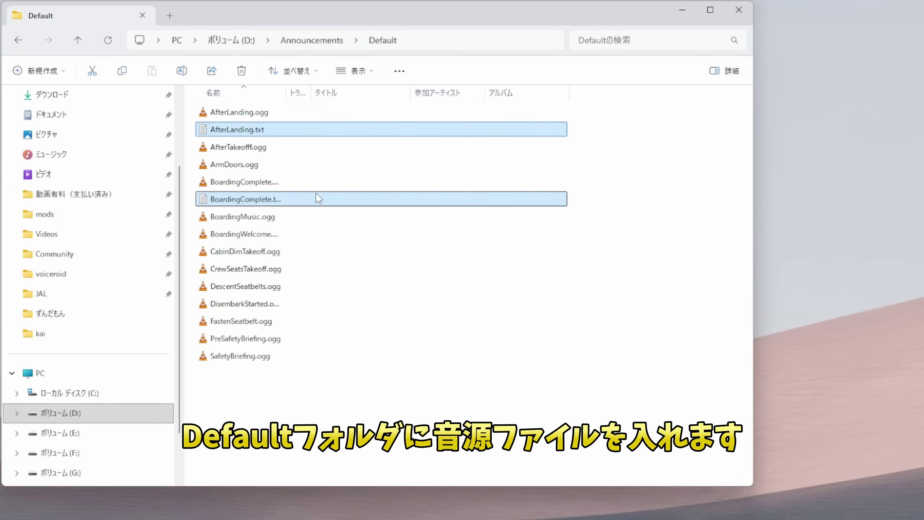
key("Delete")
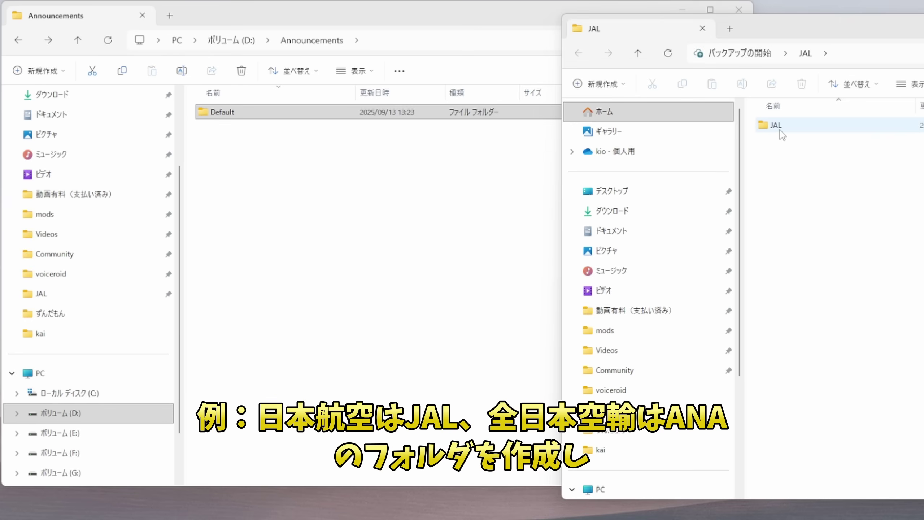
- Copy the JAL folder with its airline-specific sounds into the Announcements folder on drive D:
left_click_drag(761, 130, 386, 262)
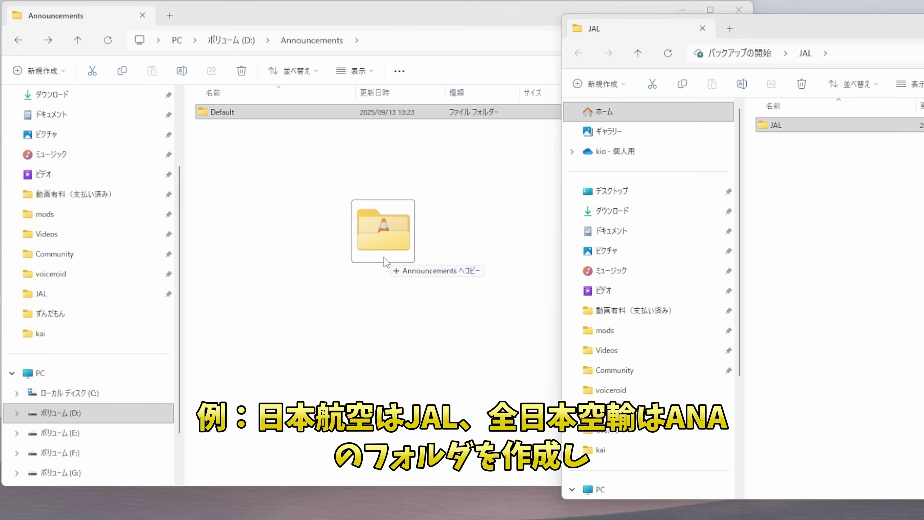
left_click_drag(386, 262, 384, 260)
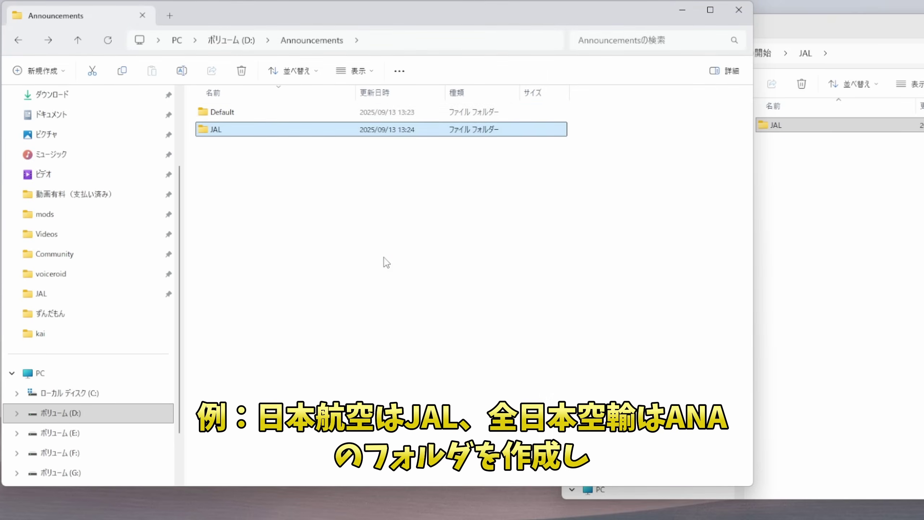
key("Return")
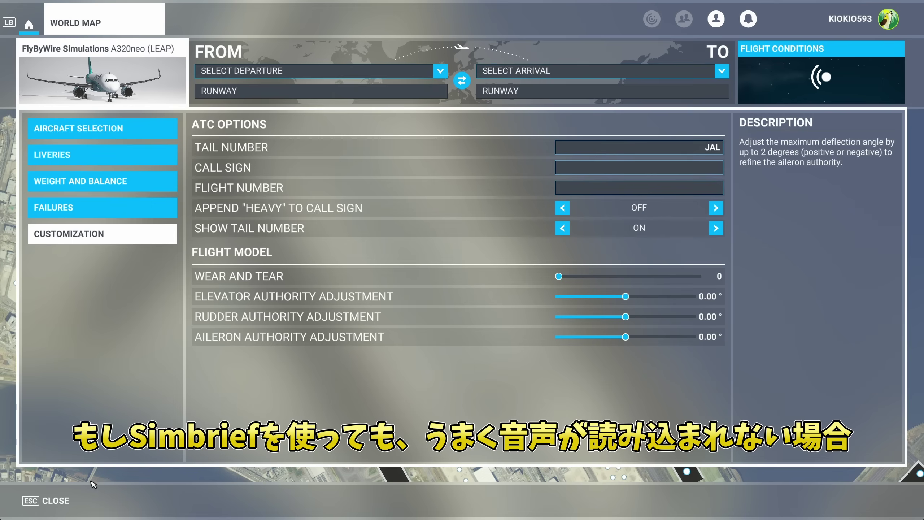
- In Microsoft Flight Simulator, close the A320neo customization page and open the aircraft settings from the world map
left_click(54, 501)
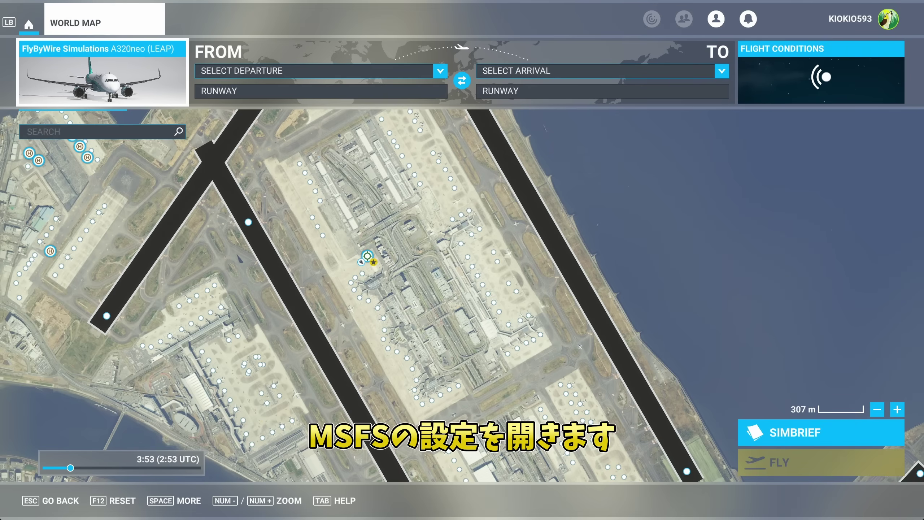
left_click(91, 90)
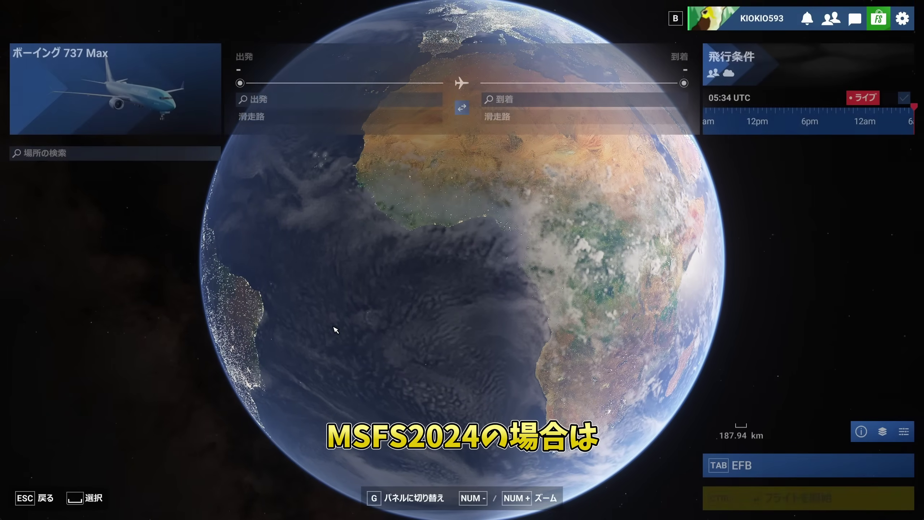
- In Microsoft Flight Simulator 2024, open the Boeing 737 Max's identification settings and enter ANA as the tail number (機体番号)
left_click(153, 106)
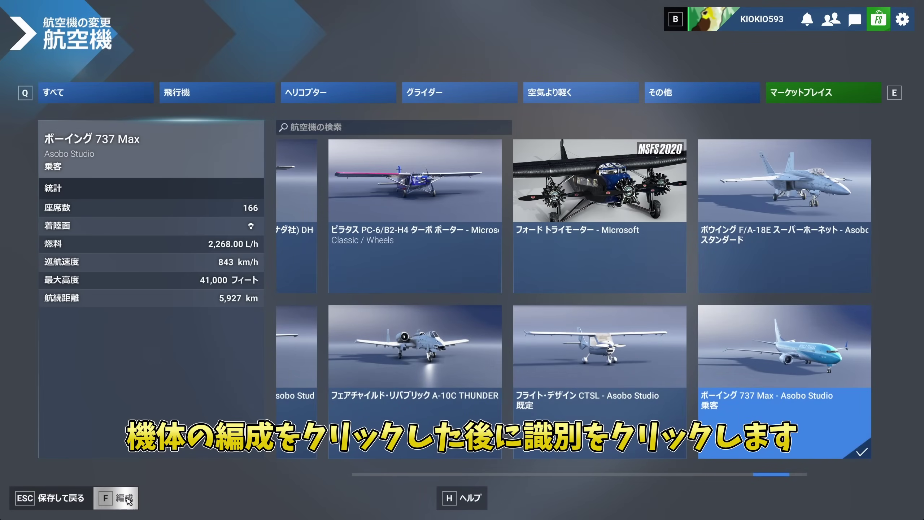
left_click(128, 501)
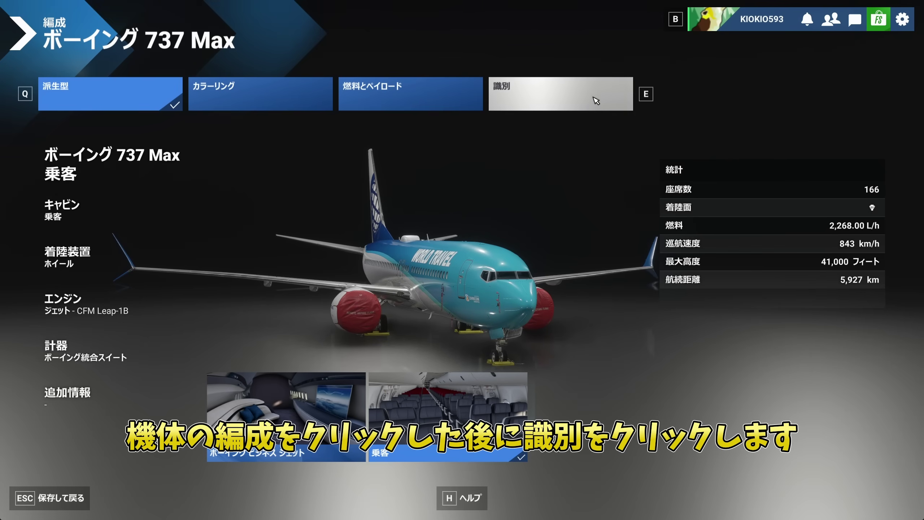
left_click(596, 100)
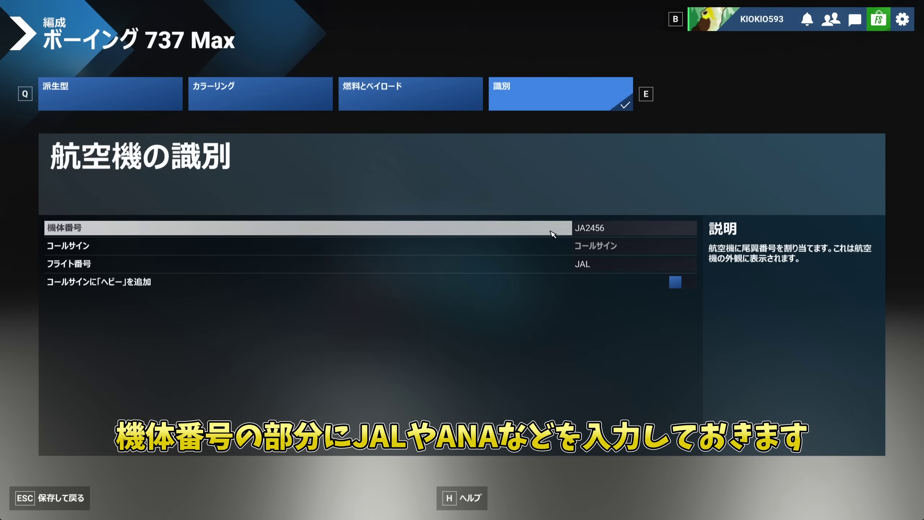
left_click(618, 228)
type("ANA")
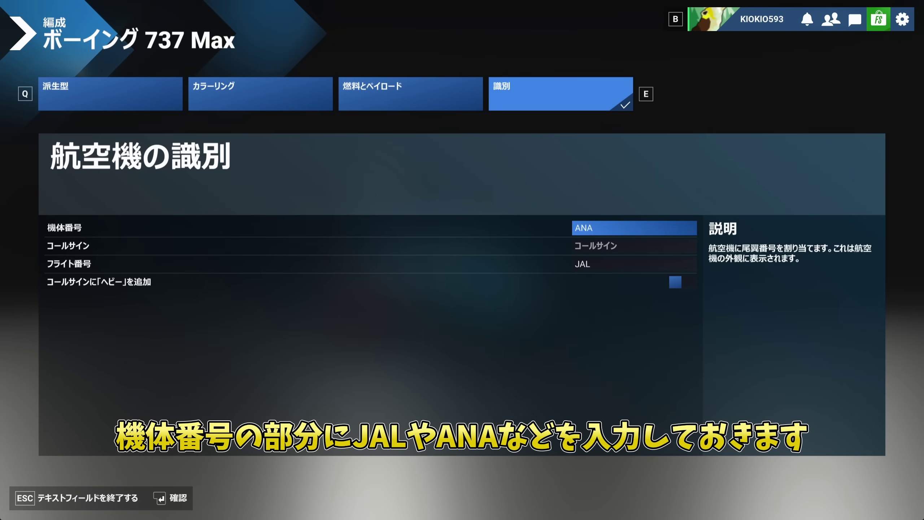
key("BackSpace")
key("BackSpace")
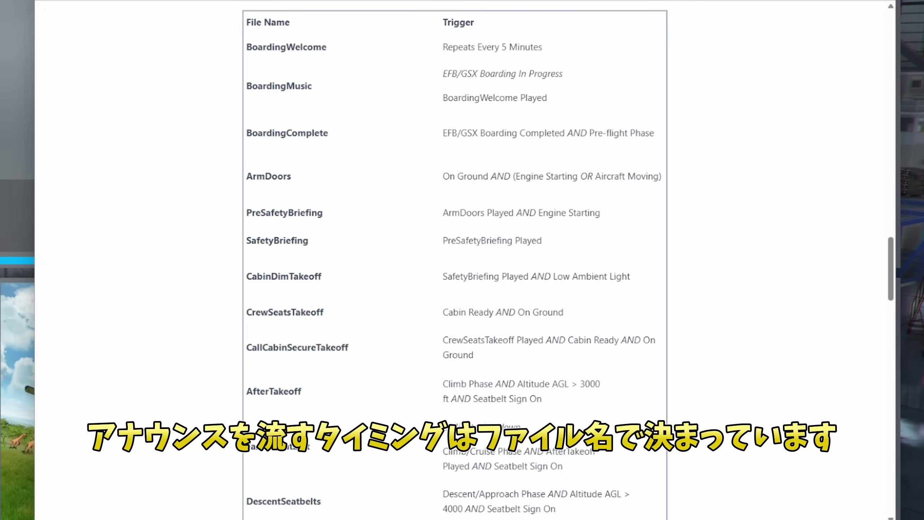